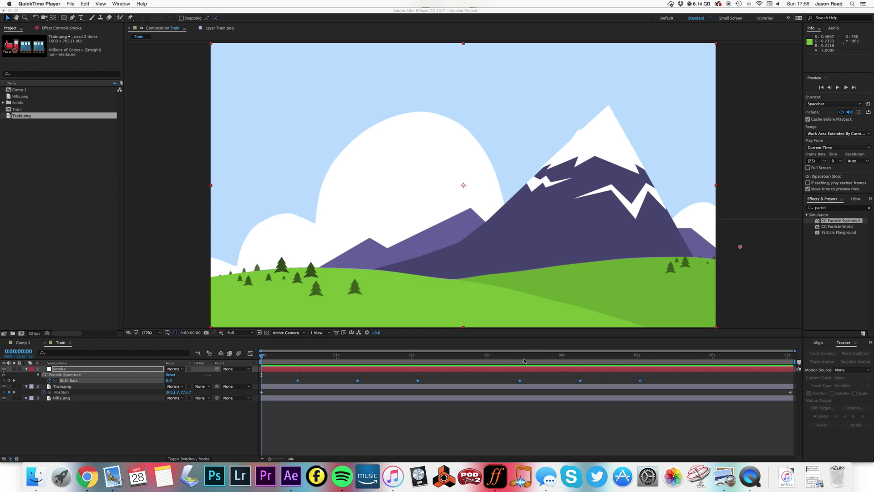
- Preview the existing train animation, then return to the start of the timeline
click(508, 403)
key(space)
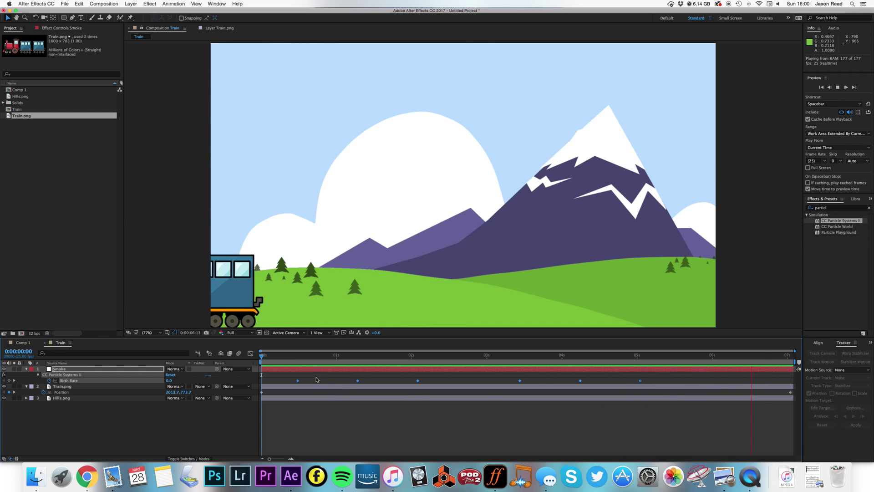
key(space)
key(Home)
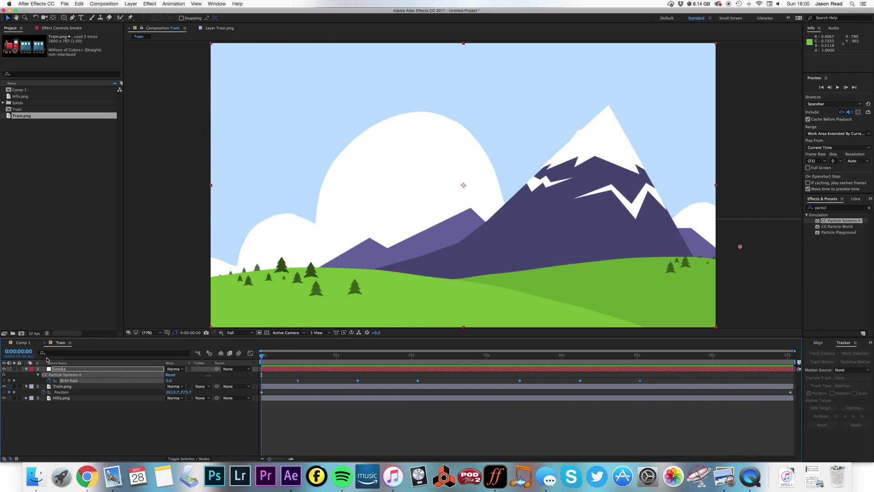
- Create a new 1920×1080 HDTV 1080 25 composition named Comp 2
click(78, 267)
click(106, 3)
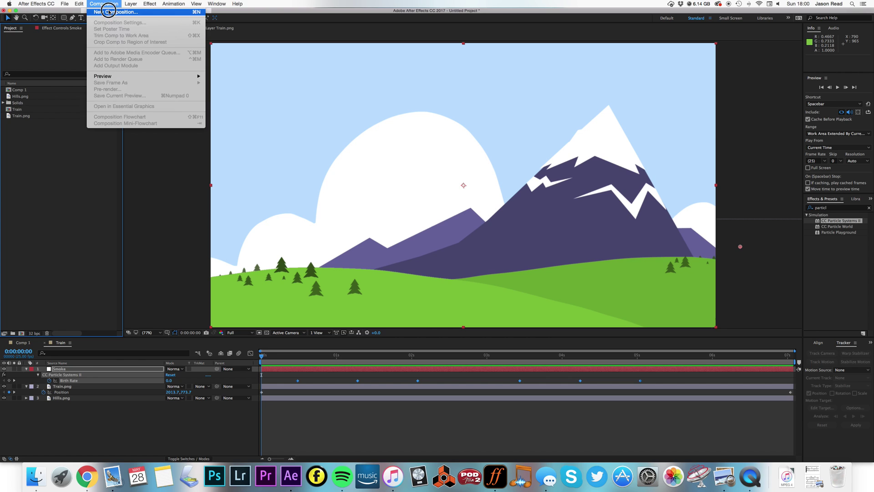
click(171, 12)
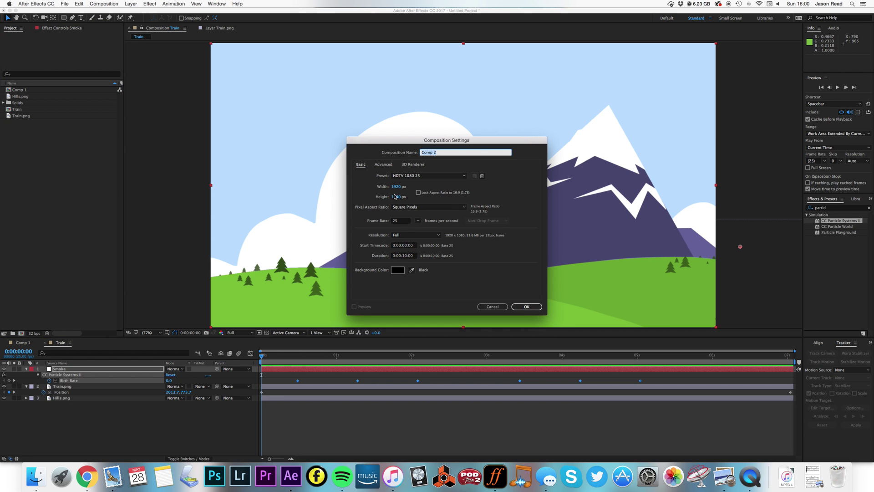
click(527, 307)
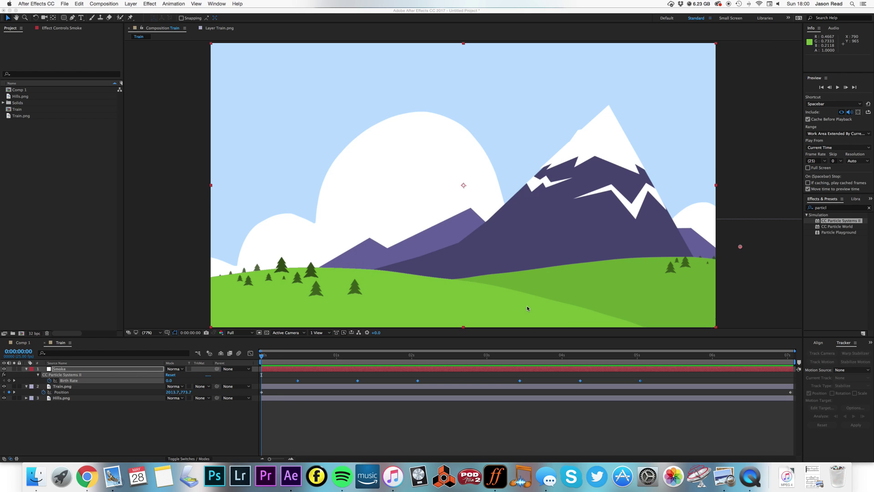
click(95, 188)
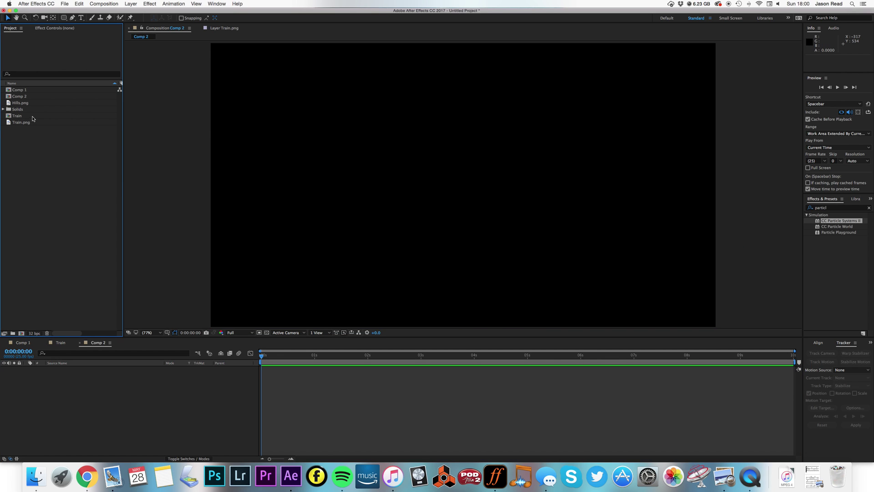
- Add Hills.png scaled with Fit to Comp, then layer Train.png above it
drag(8, 104, 360, 178)
right_click(418, 369)
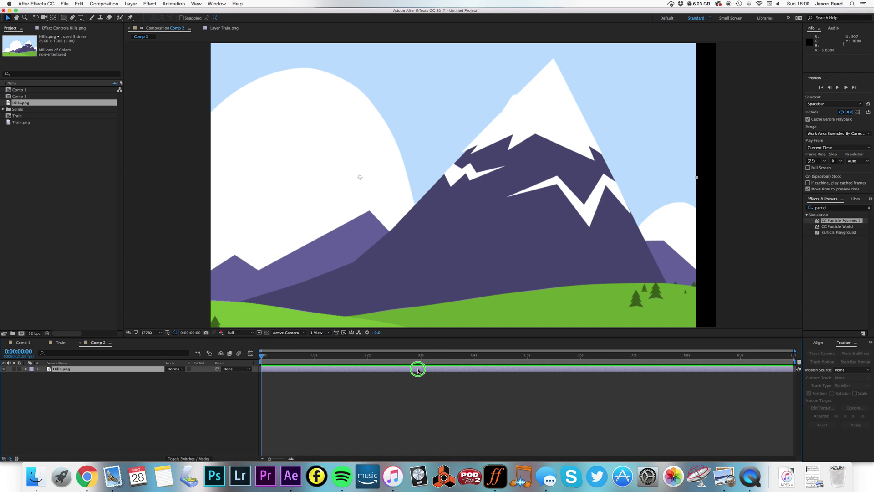
mouse_move(458, 240)
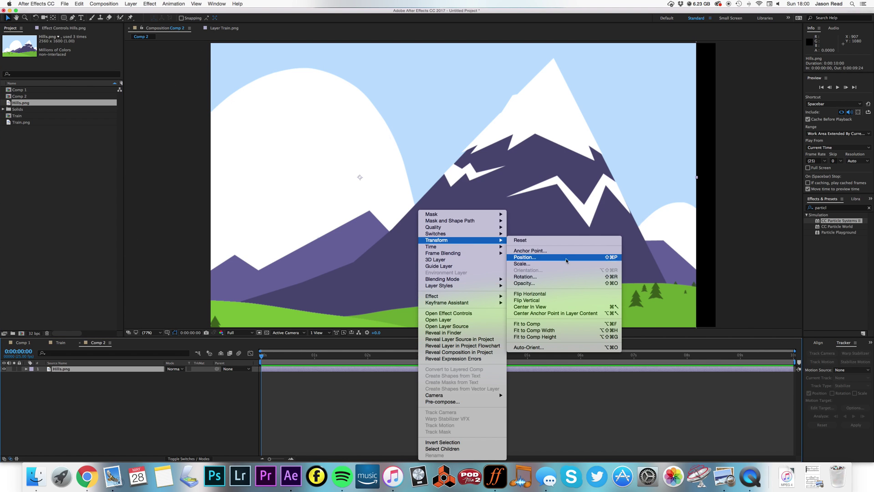
click(575, 324)
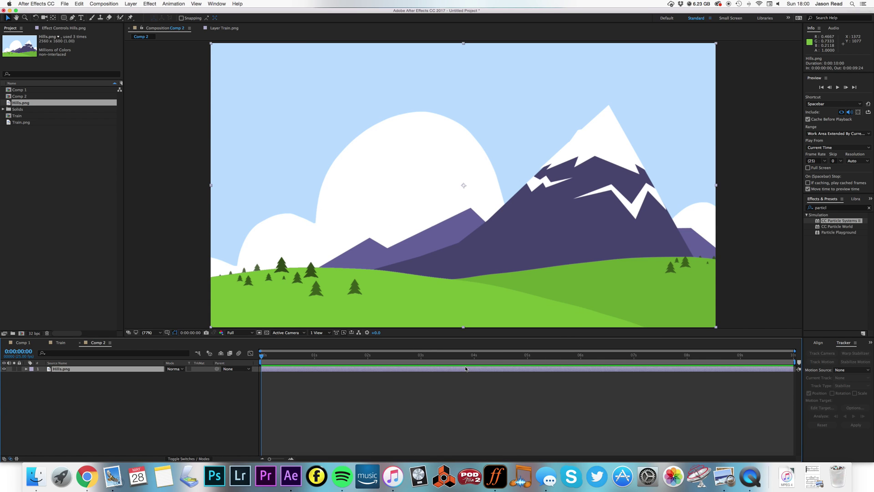
click(43, 205)
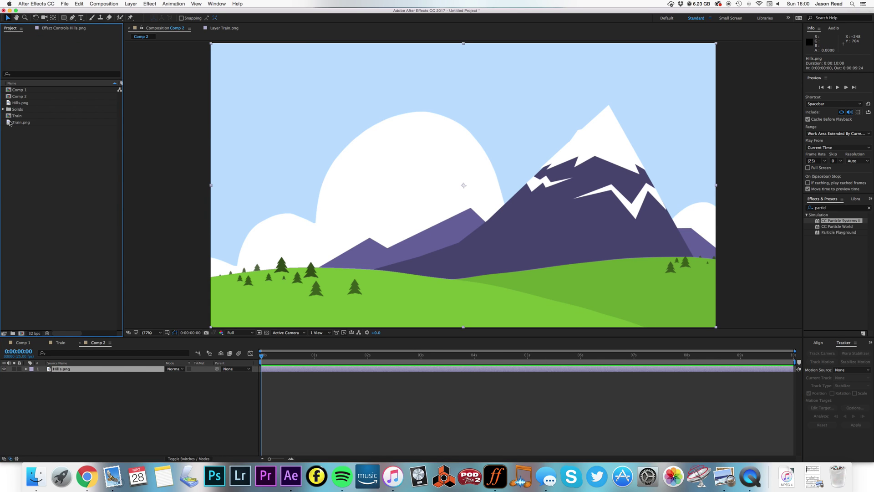
drag(9, 123, 464, 227)
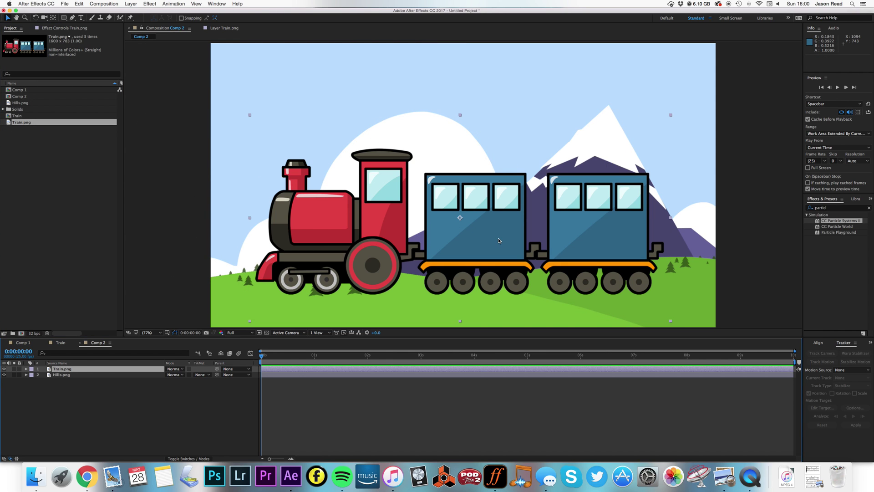
- Scale the train to 59% and move it onto the lower-right grass
key(s)
mouse_move(168, 377)
mouse_down()
mouse_move(153, 377)
mouse_move(164, 378)
mouse_up()
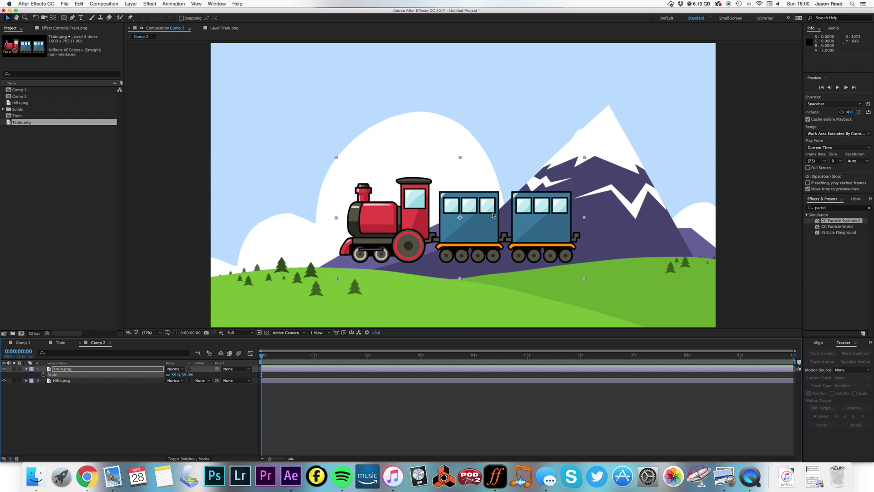
drag(536, 244, 631, 291)
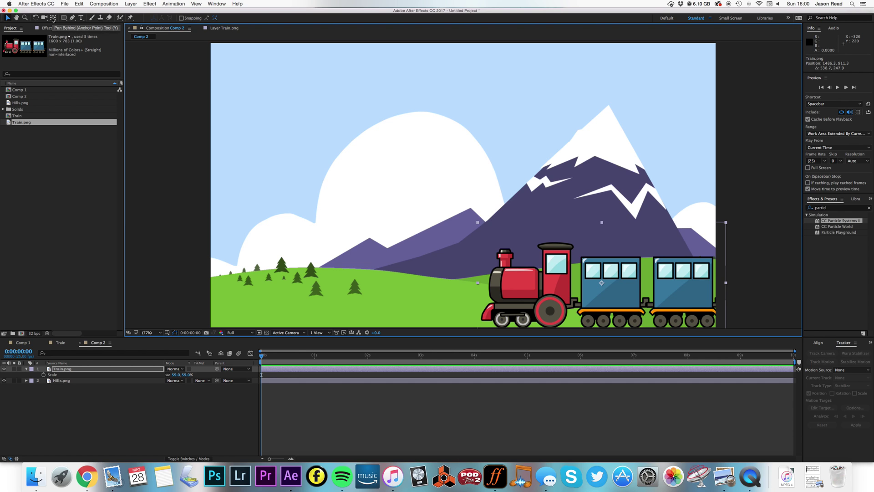
- Move the train's anchor point onto the locomotive's chimney with the Pan Behind tool
click(53, 20)
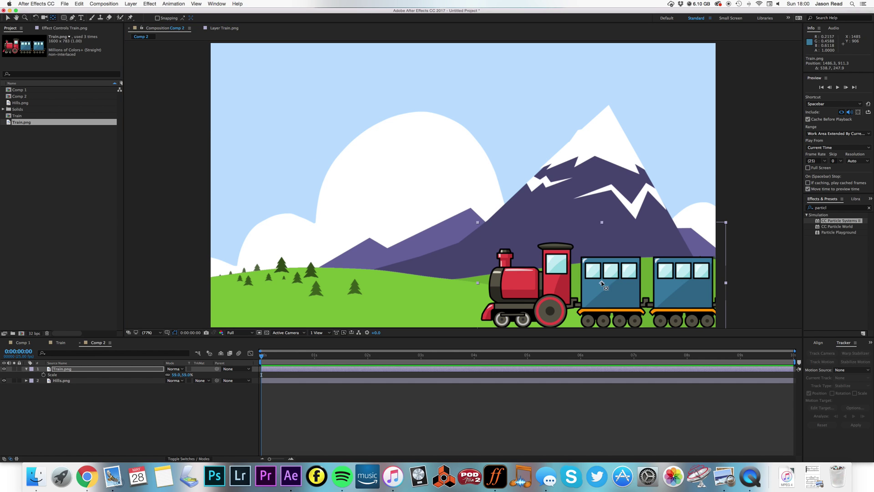
drag(602, 284, 509, 251)
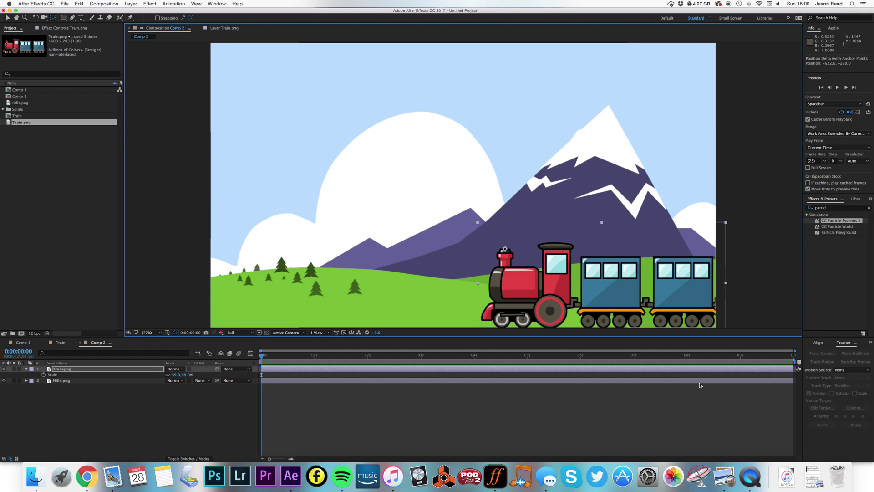
key(p)
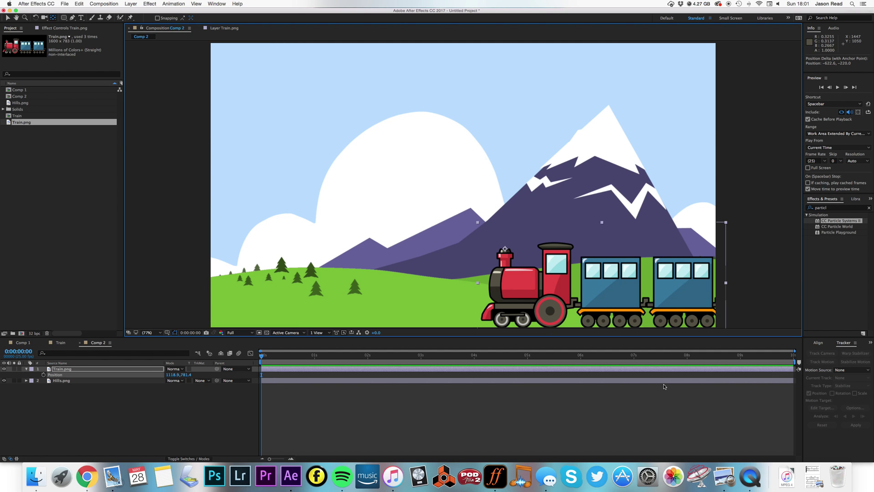
- Keyframe the train's Position off-screen right at 0 s and X 568.9 at 7 s
drag(169, 375, 198, 376)
click(43, 375)
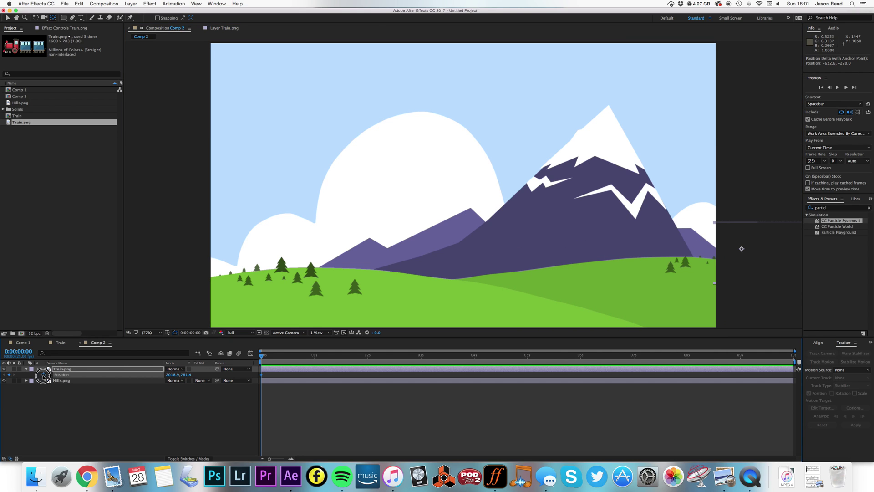
click(634, 358)
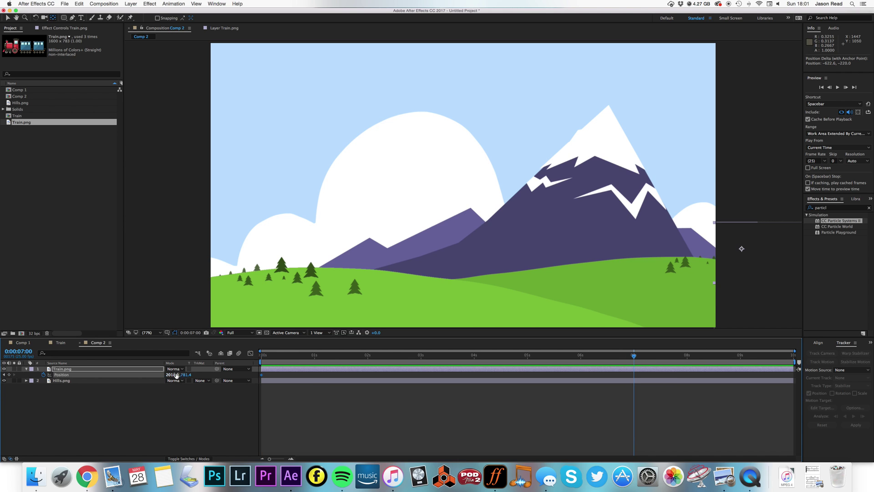
drag(172, 374, 88, 384)
- Preview the train driving in and scrub through the motion around 1 second
key(Home)
key(space)
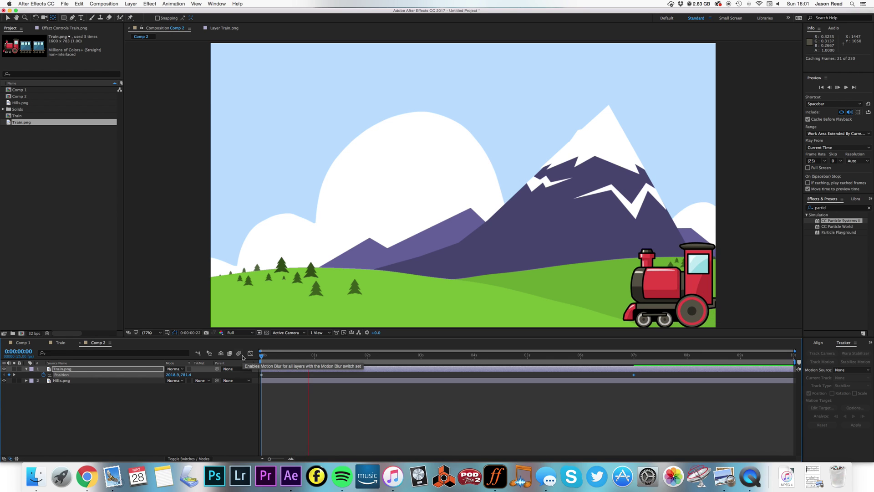
click(278, 358)
drag(278, 357, 353, 366)
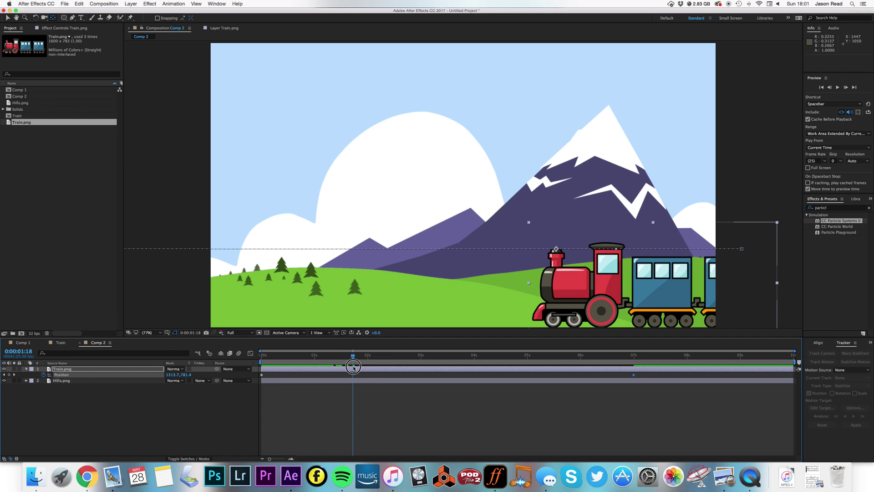
click(342, 418)
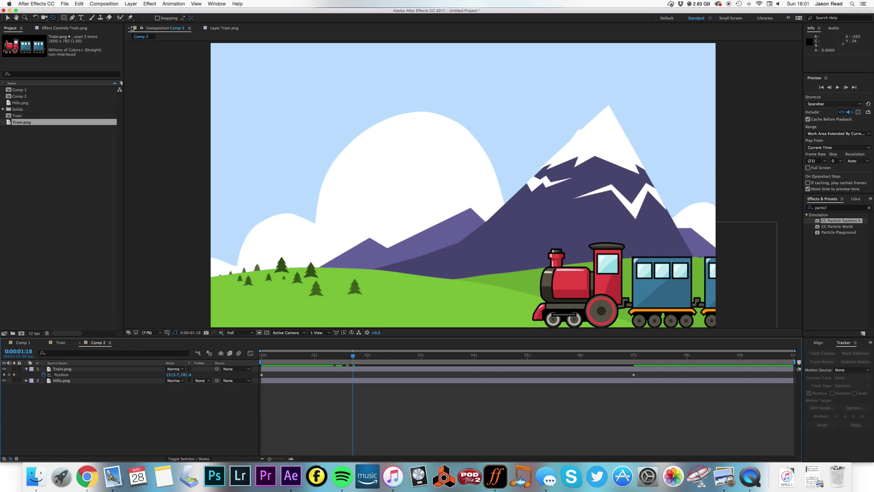
click(131, 4)
- Create a white solid named Smoke and apply CC Particle Systems II to it
click(135, 12)
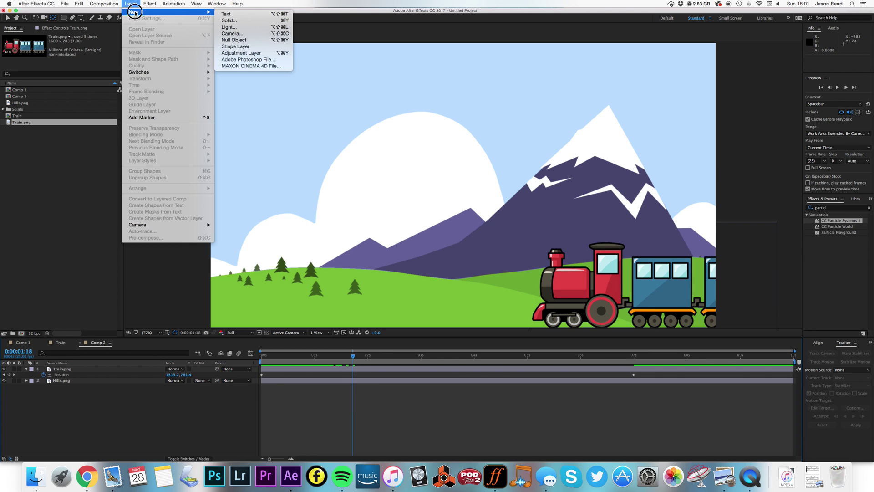
click(246, 20)
text(Smoke)
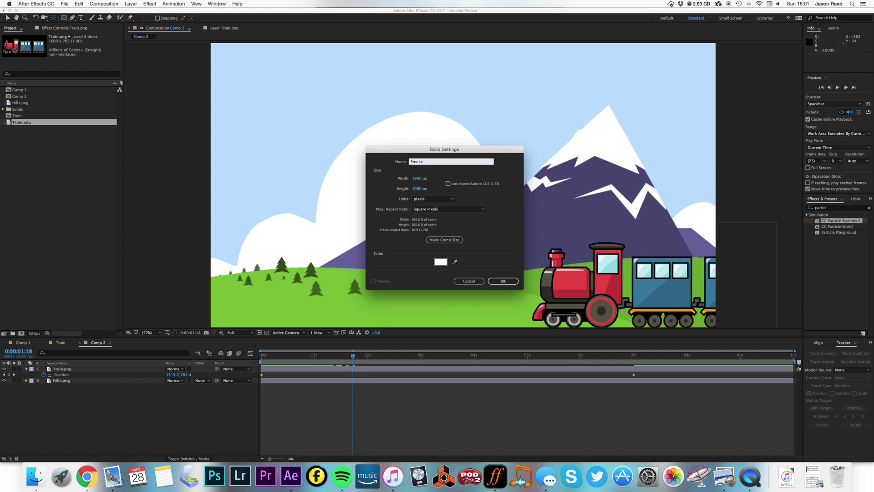
key(Return)
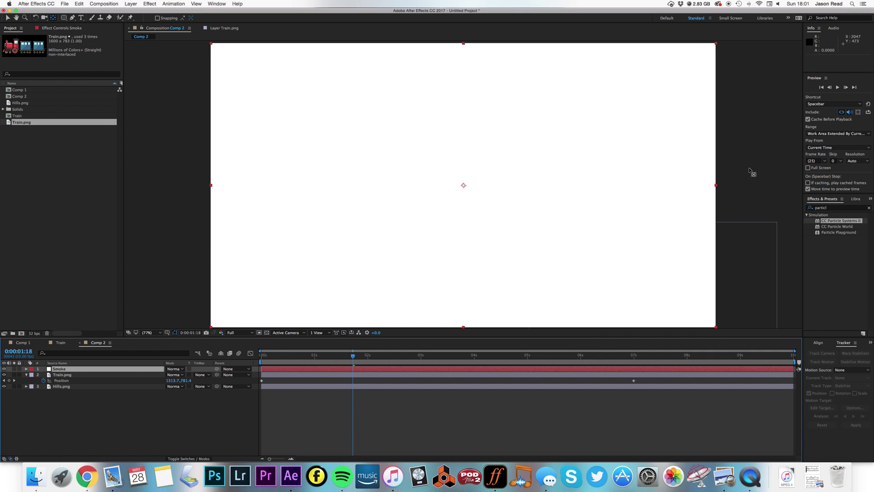
drag(819, 222, 618, 367)
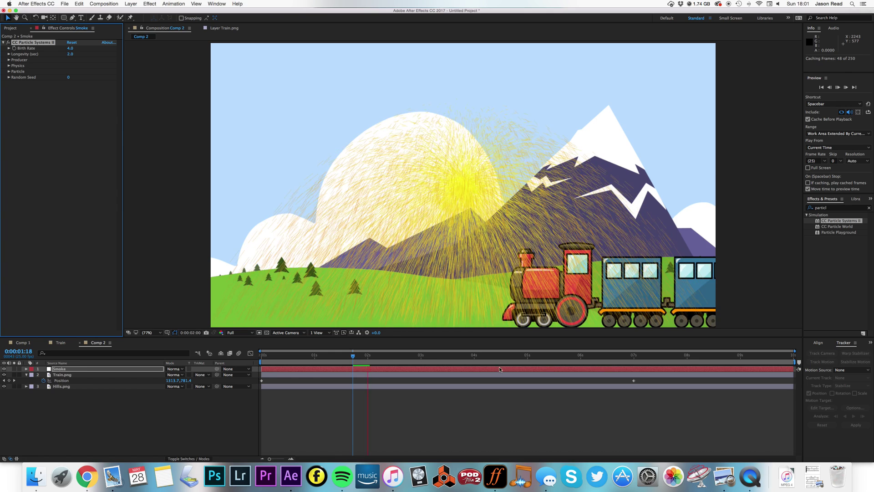
- Add an expression on the Producer Position, pick-whipped to Train.png's Position
drag(369, 361, 338, 360)
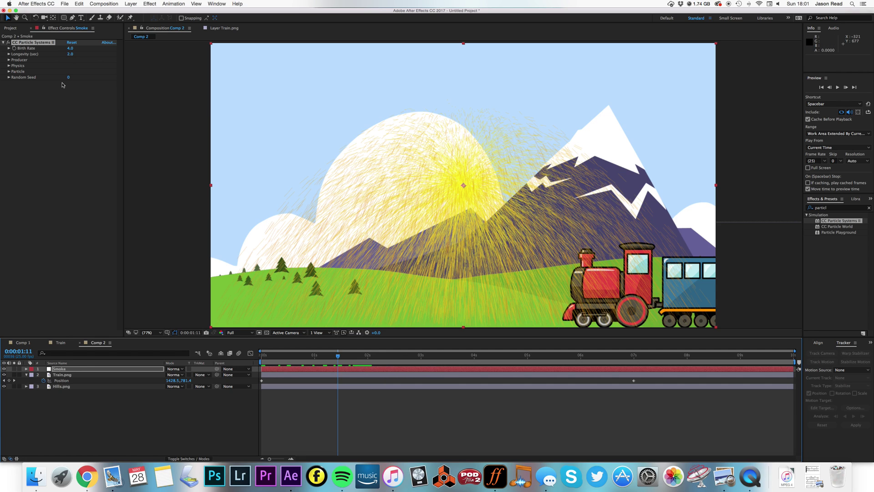
click(9, 60)
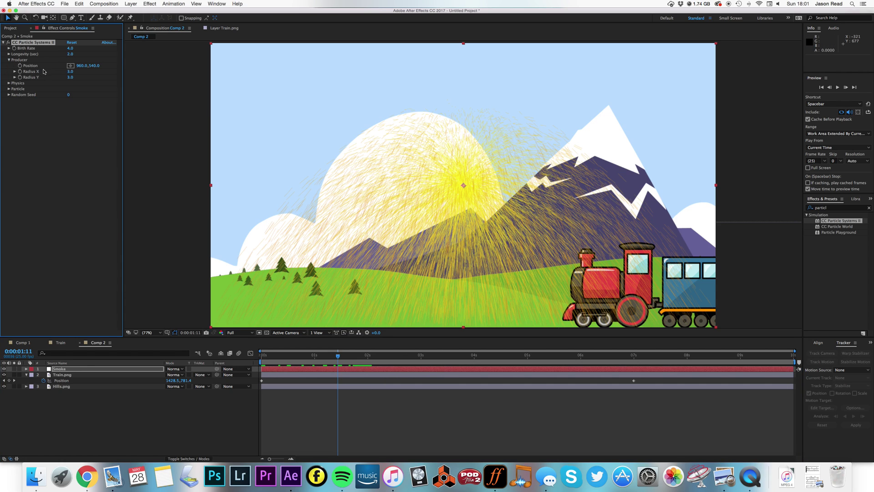
alt+click(21, 66)
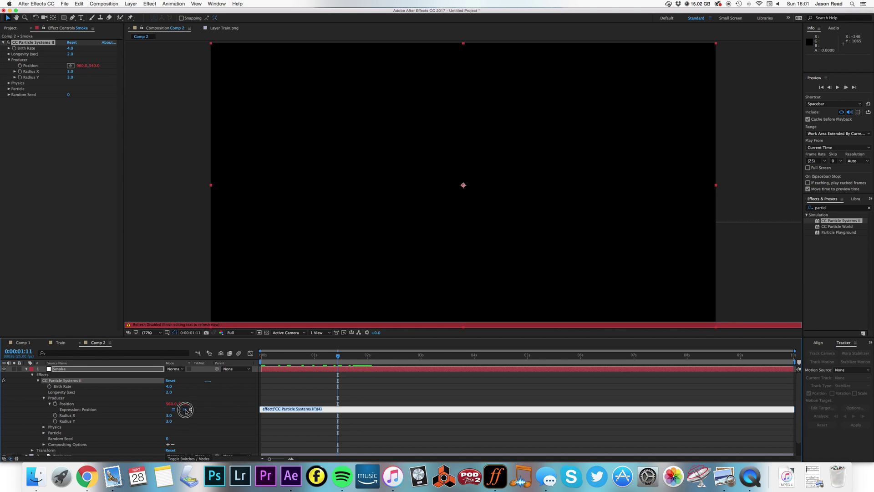
drag(186, 410, 62, 446)
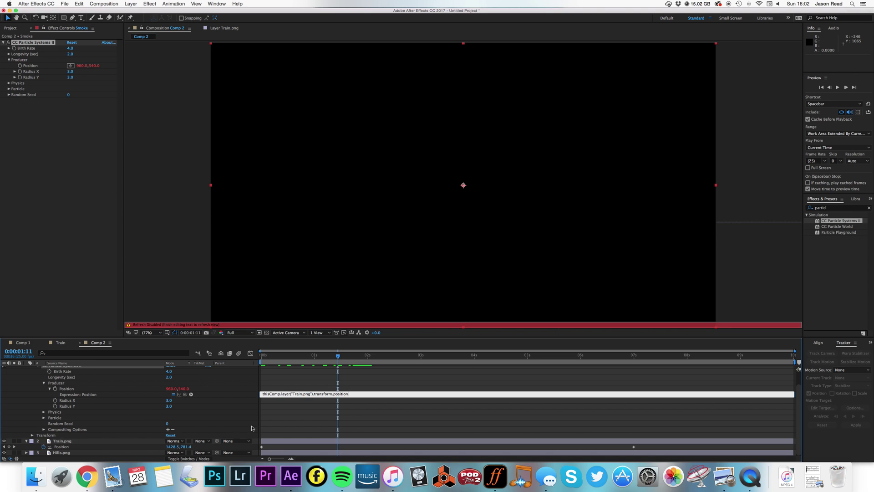
- Commit the position expression and scrub the timeline to check the smoke follows the train
click(273, 428)
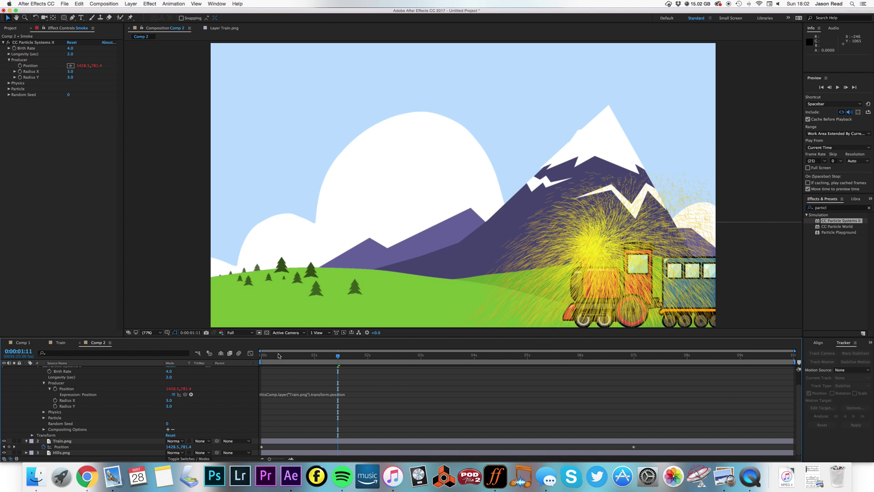
drag(279, 355, 408, 363)
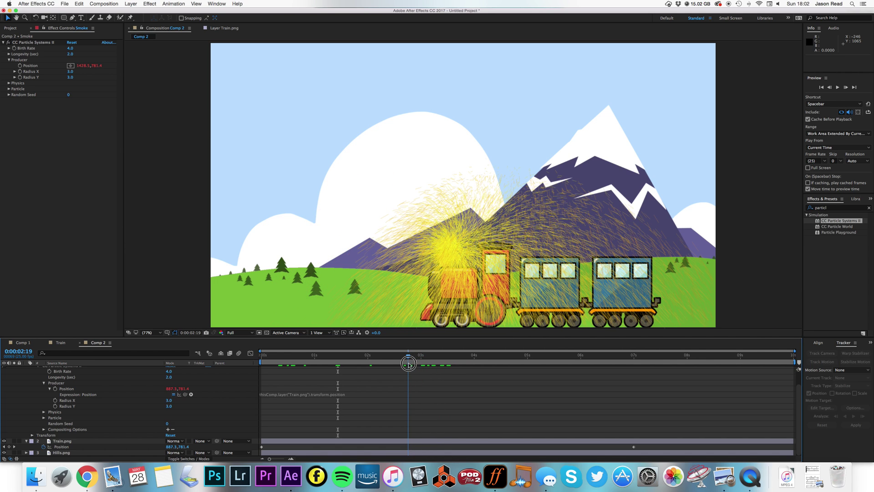
scroll(71, 388, up, 2)
- Set the Smoke layer's Particle Type to Faded Sphere
click(26, 370)
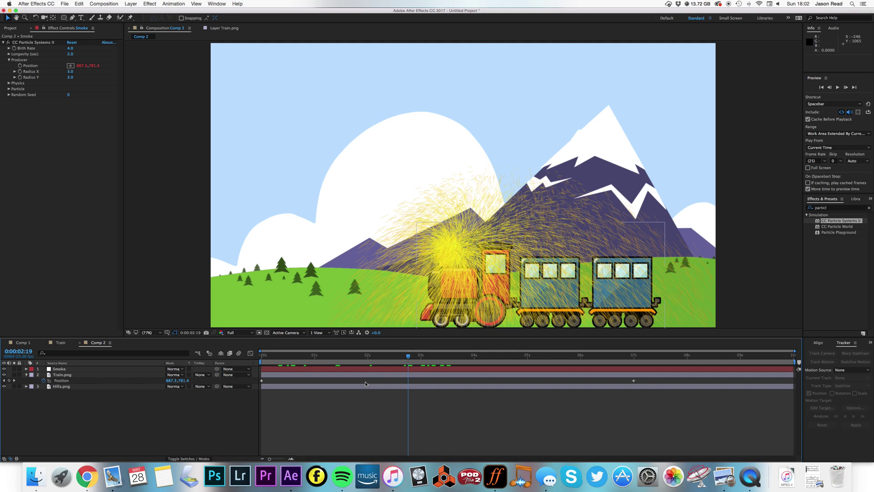
click(406, 369)
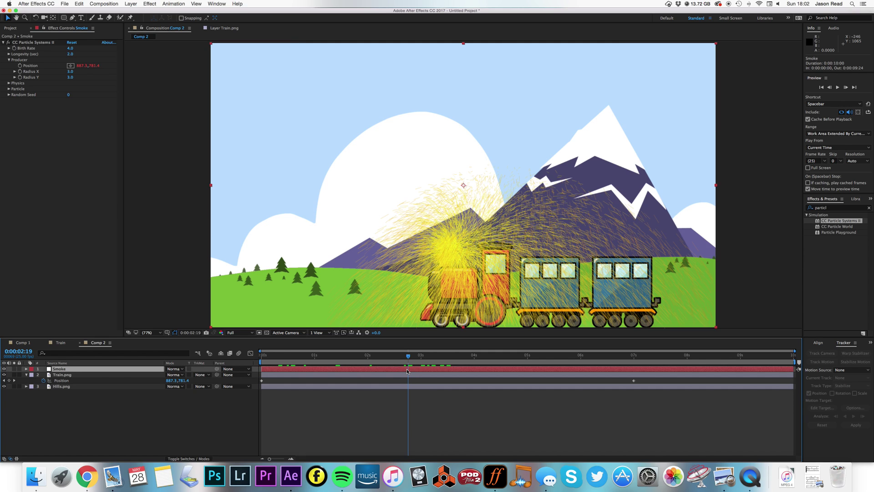
click(8, 89)
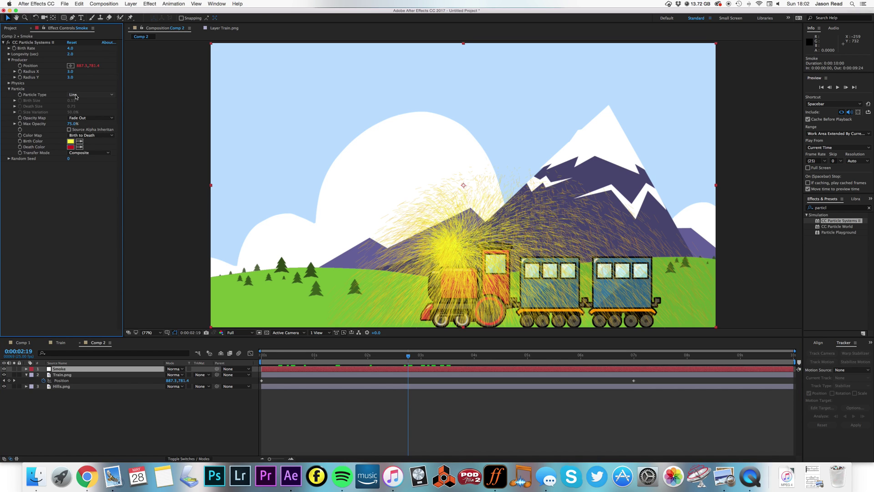
click(76, 95)
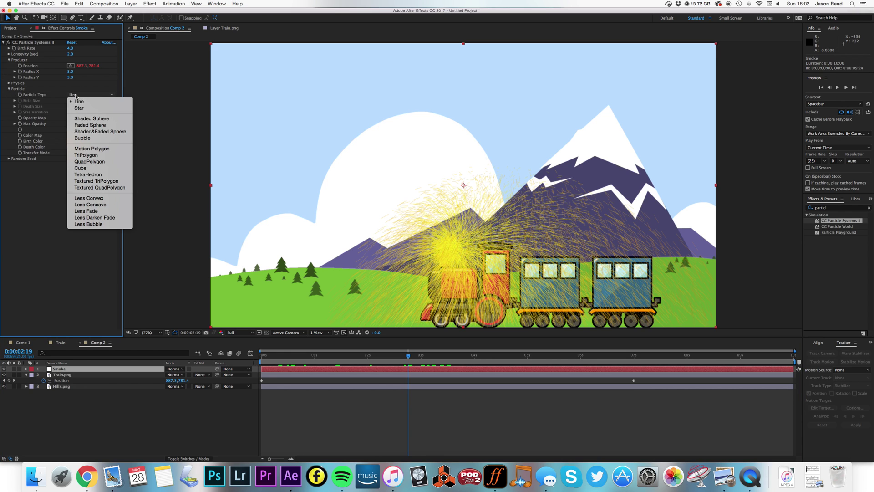
click(89, 125)
- Set Birth Color to white, Death Color to a sampled grey, and Max Opacity to 40%
click(70, 141)
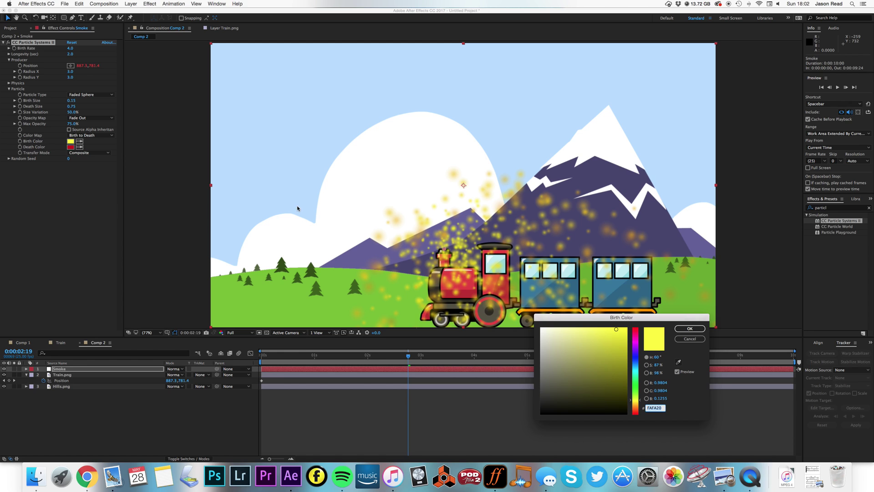
drag(558, 343, 522, 313)
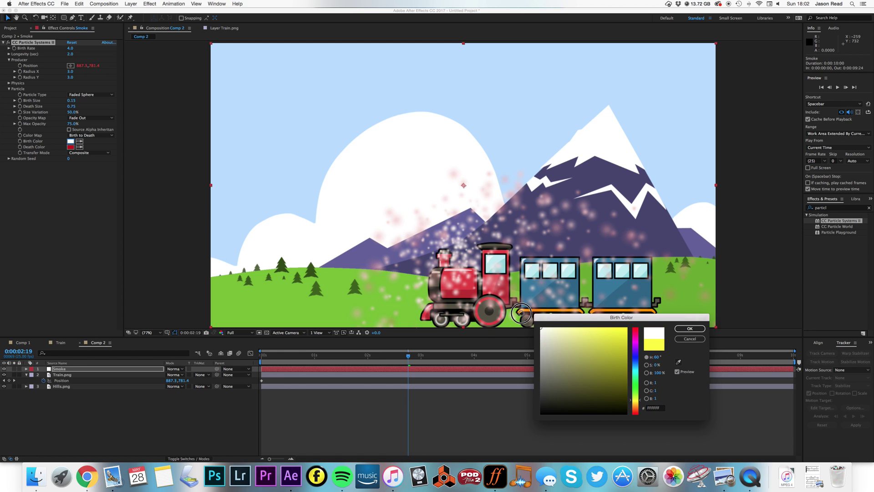
click(690, 328)
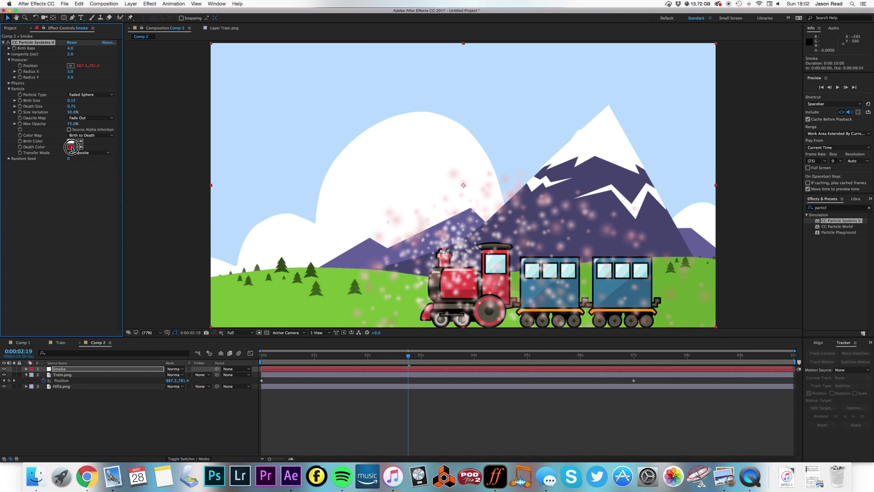
click(70, 147)
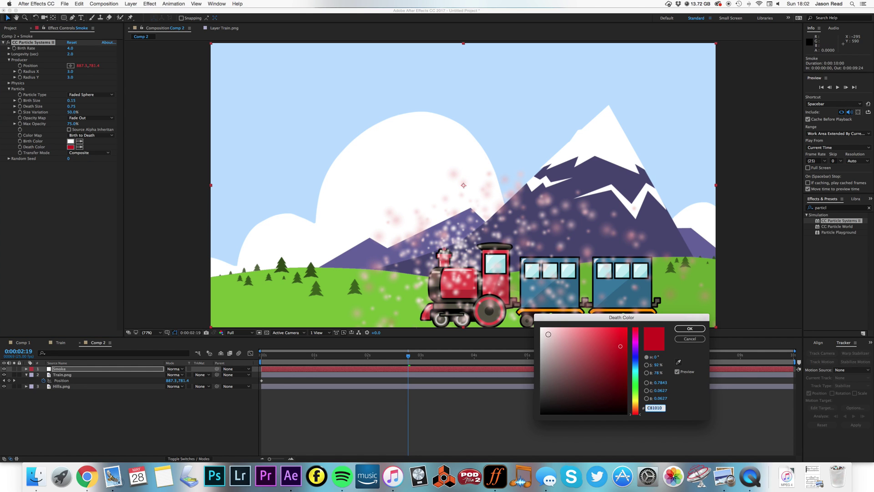
click(522, 369)
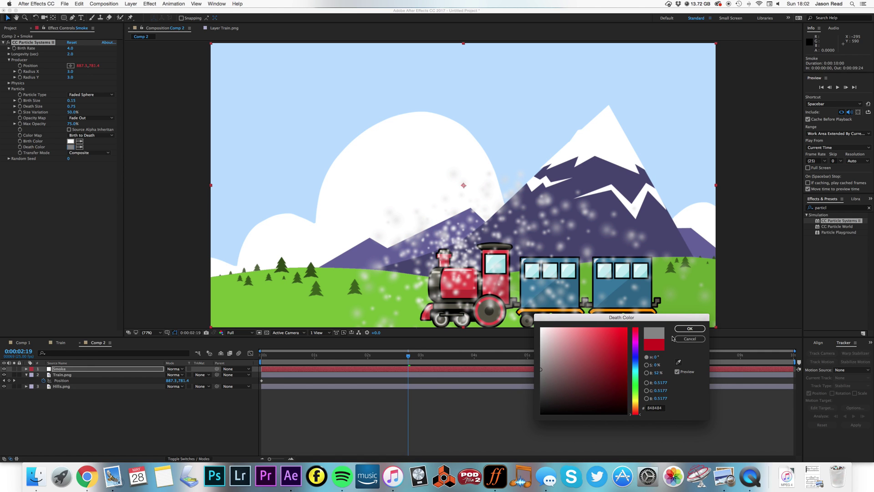
click(689, 329)
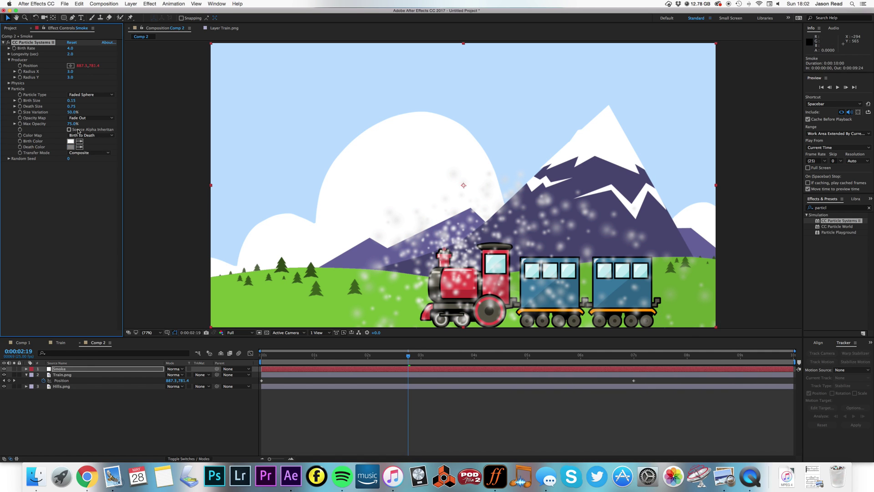
drag(73, 124, 68, 105)
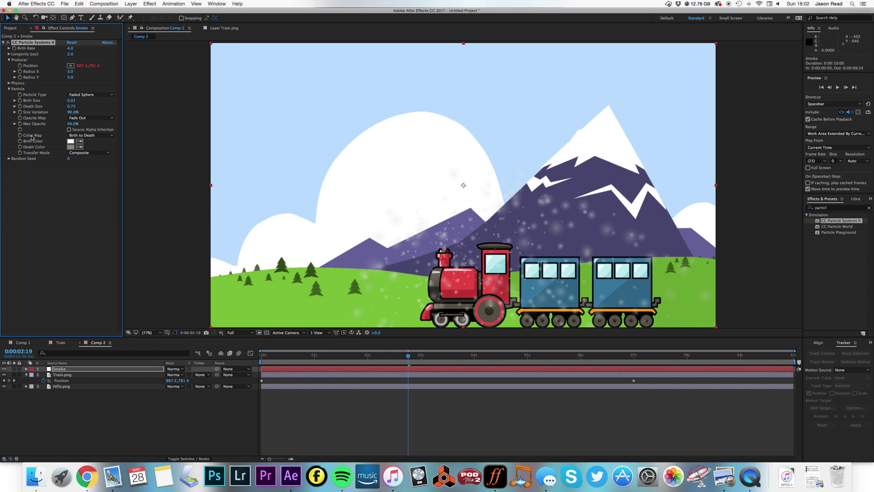
- Preview the smoke, then set Physics Gravity to -15 so the particles rise
click(8, 88)
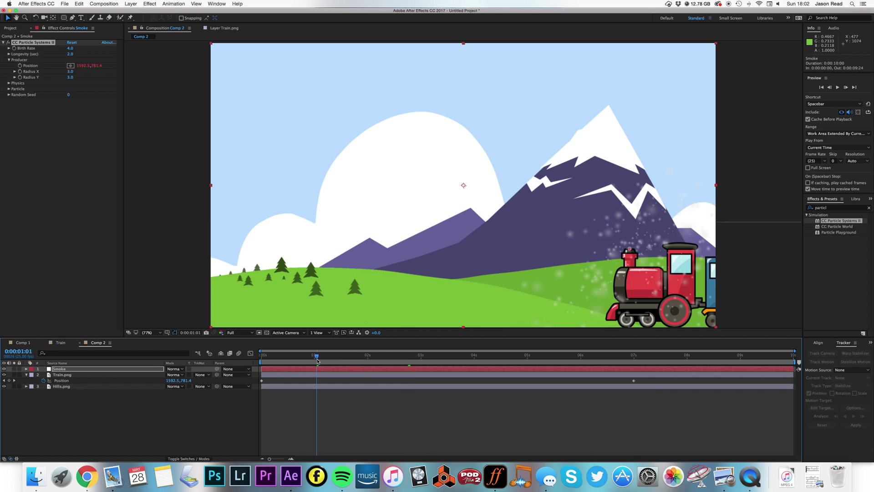
click(317, 359)
key(space)
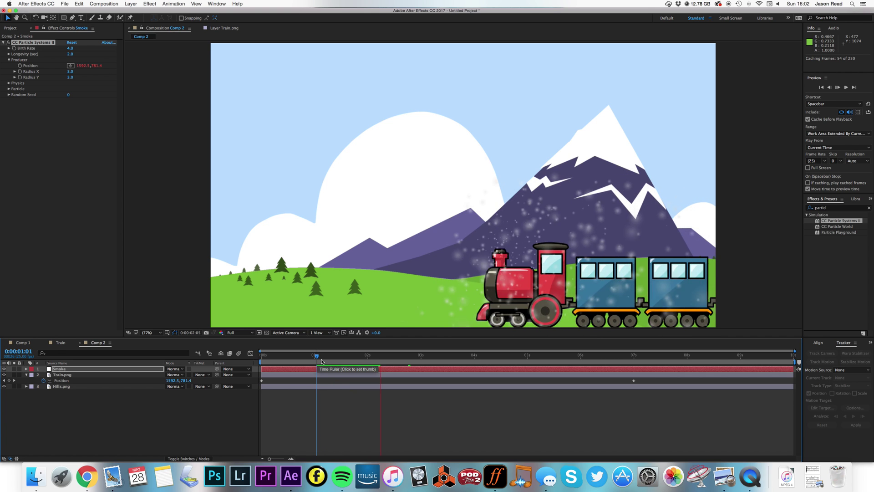
key(space)
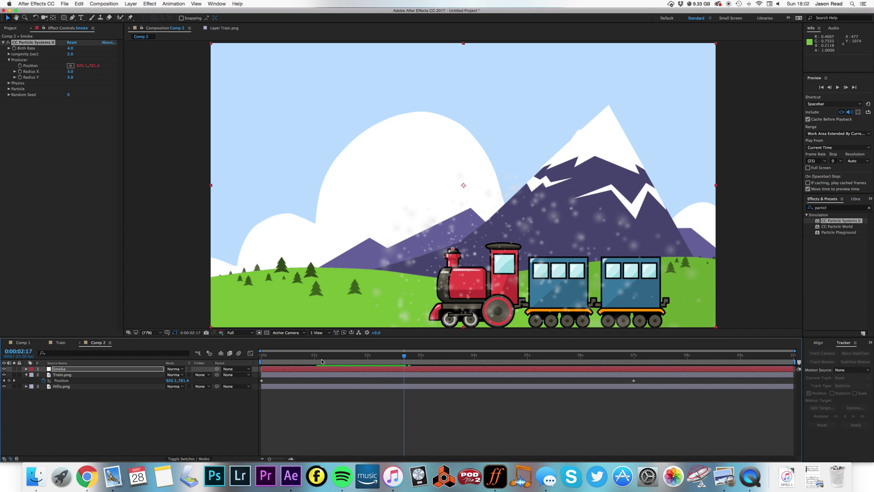
click(9, 83)
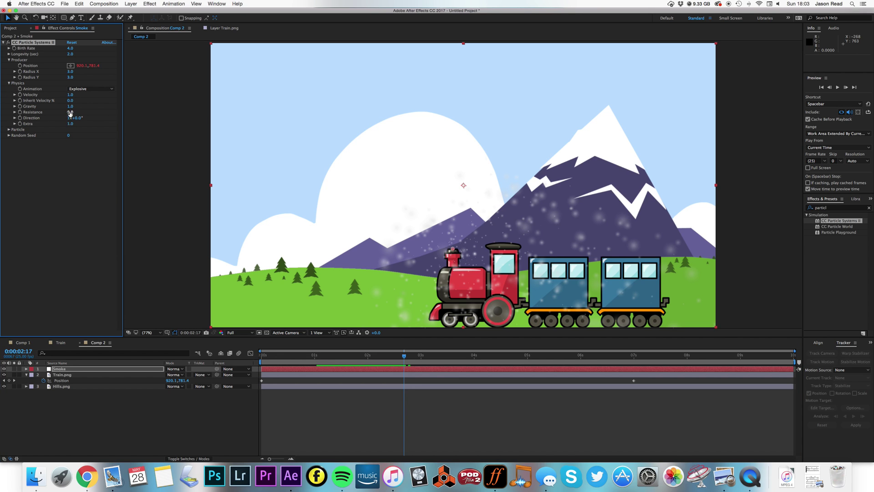
drag(71, 108, 36, 117)
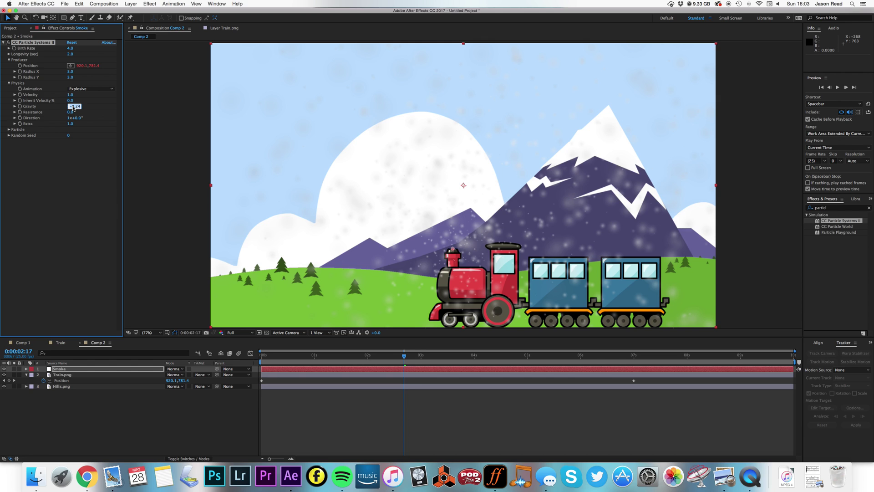
key(Return)
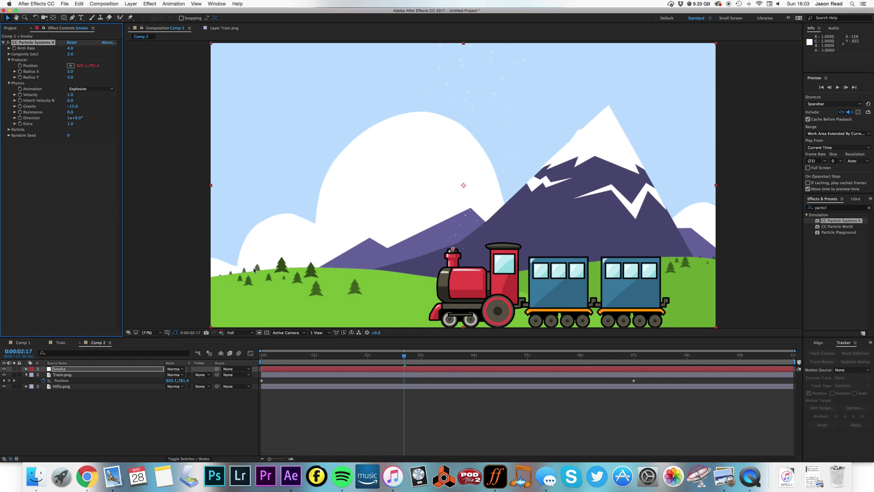
- Preview the rising smoke and raise Resistance to 200
click(268, 358)
key(space)
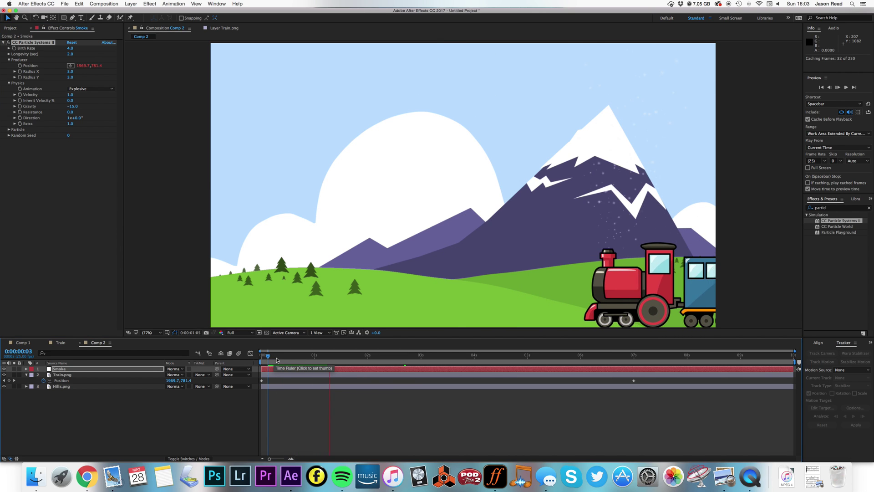
key(space)
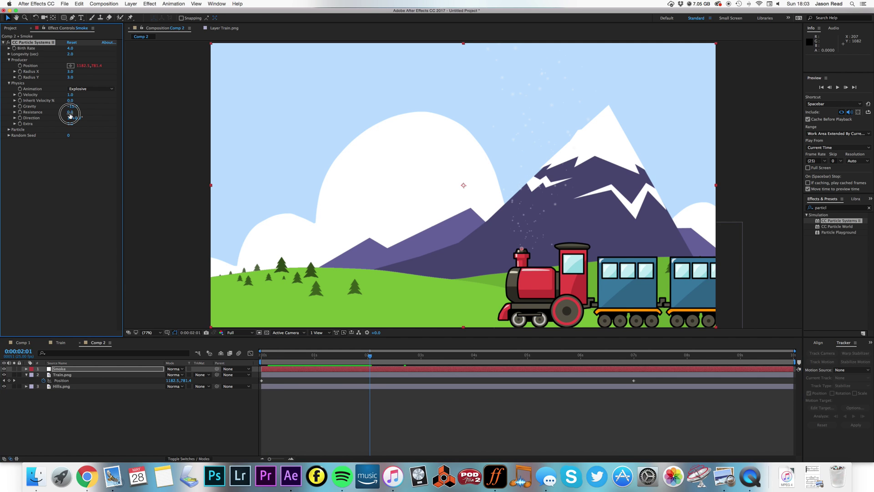
drag(70, 115, 270, 114)
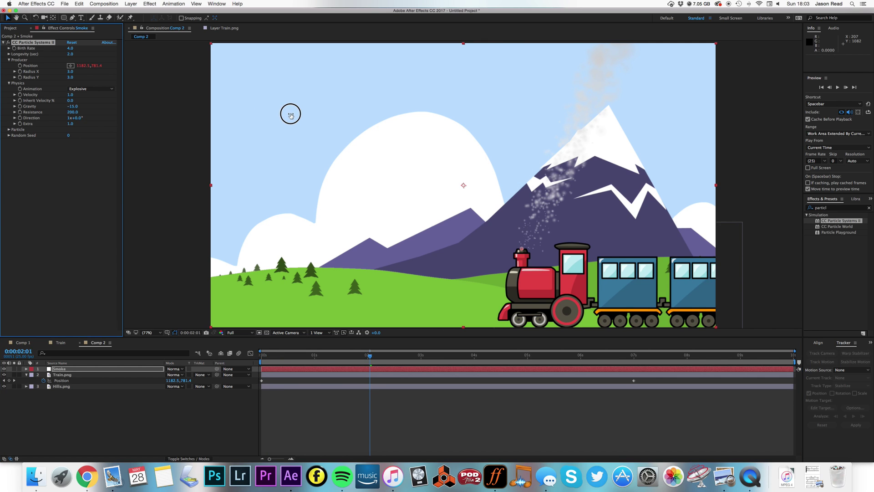
click(270, 362)
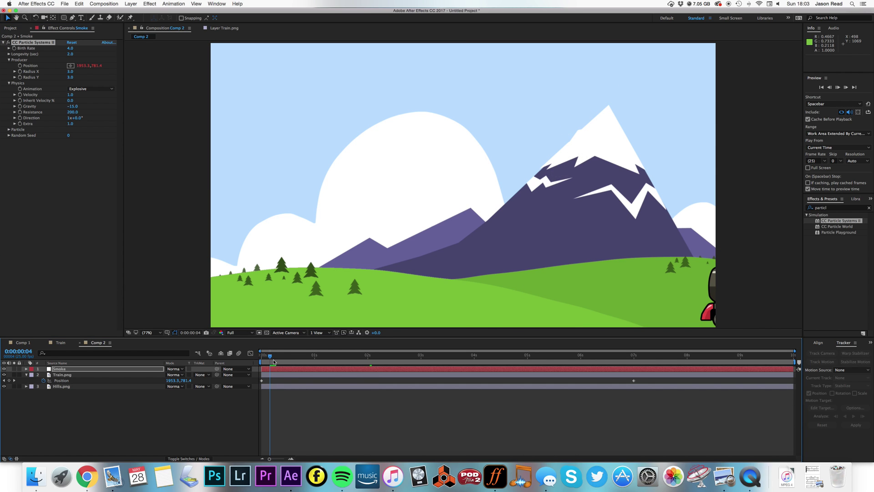
- Keyframe Birth Rate at 0 at 0:00:00:20 and 30 at 0:00:01:04
key(space)
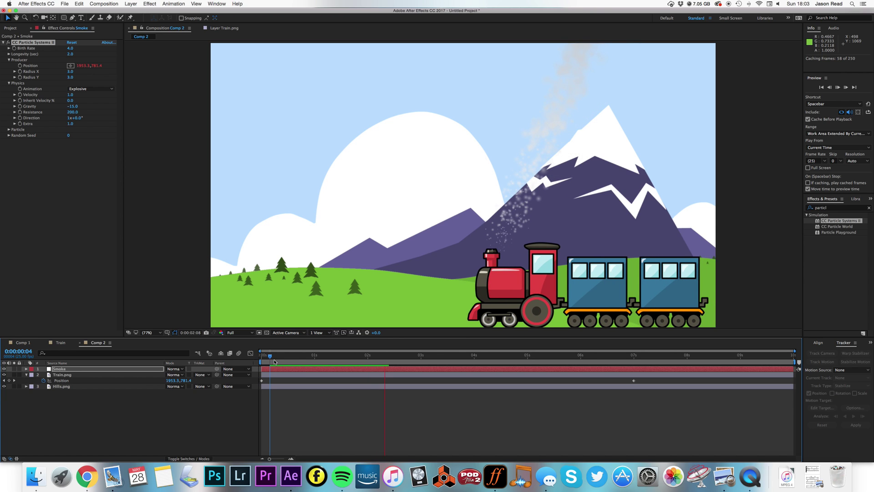
key(space)
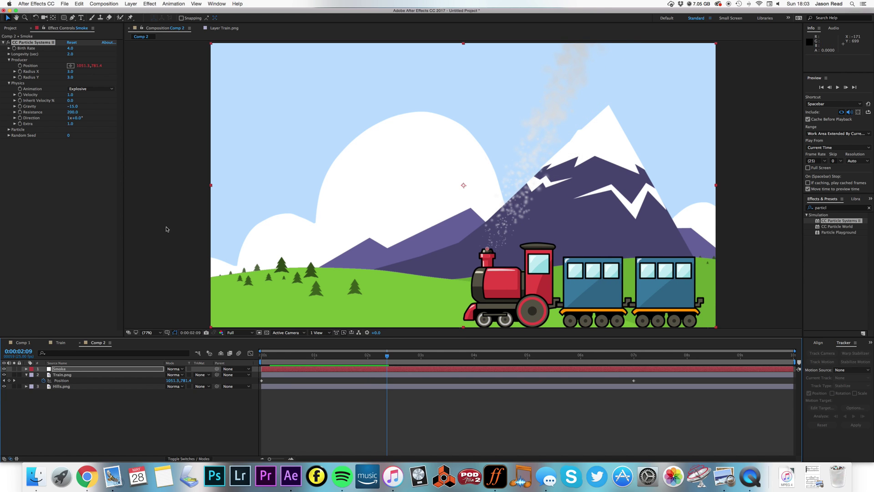
drag(317, 355, 300, 367)
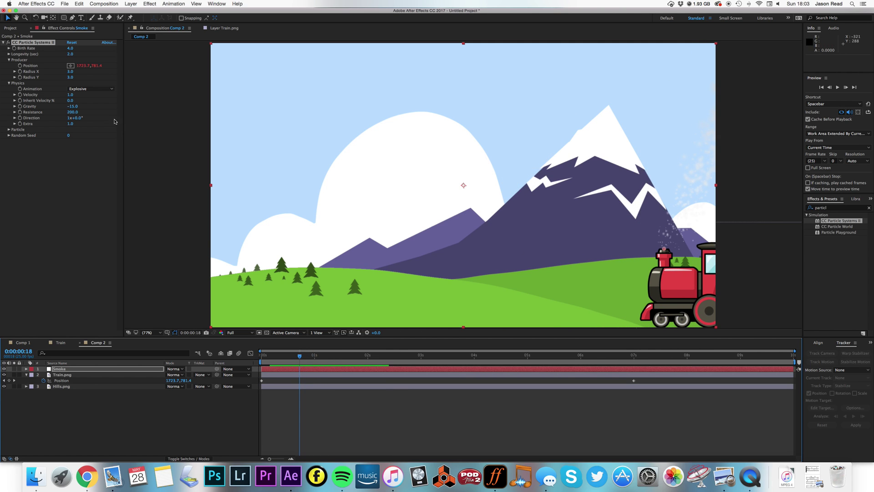
drag(70, 50, 41, 52)
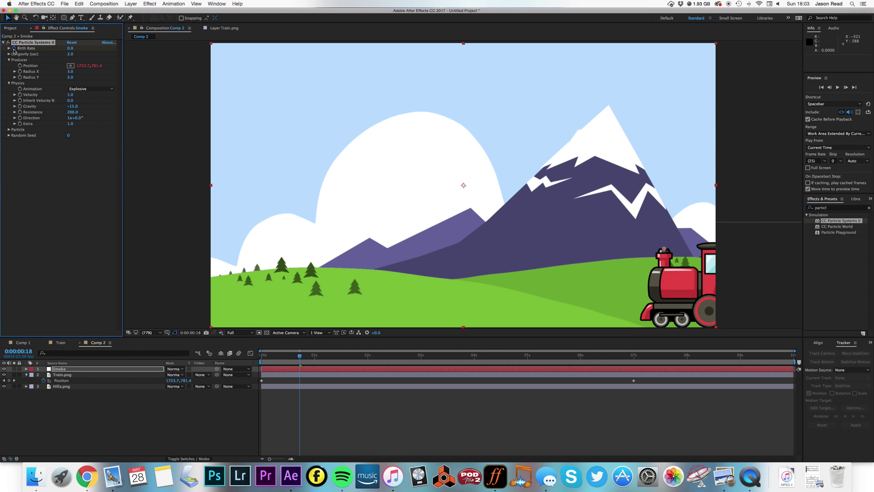
drag(311, 361, 324, 361)
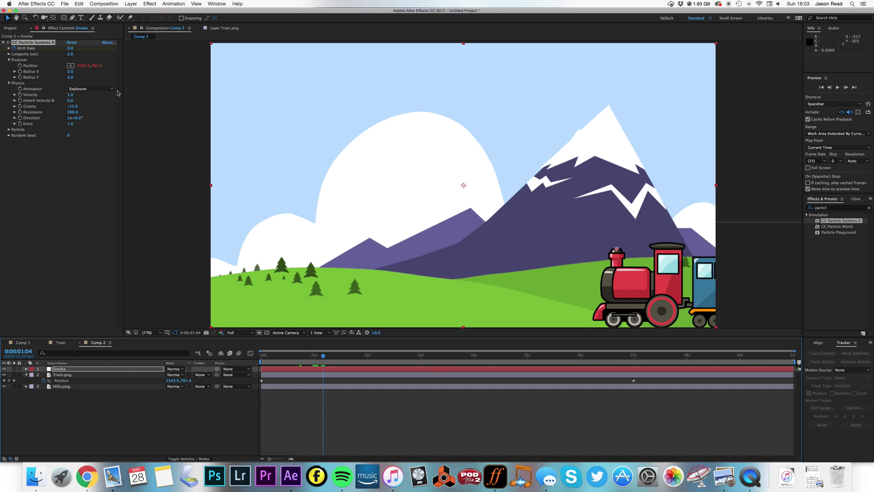
click(72, 54)
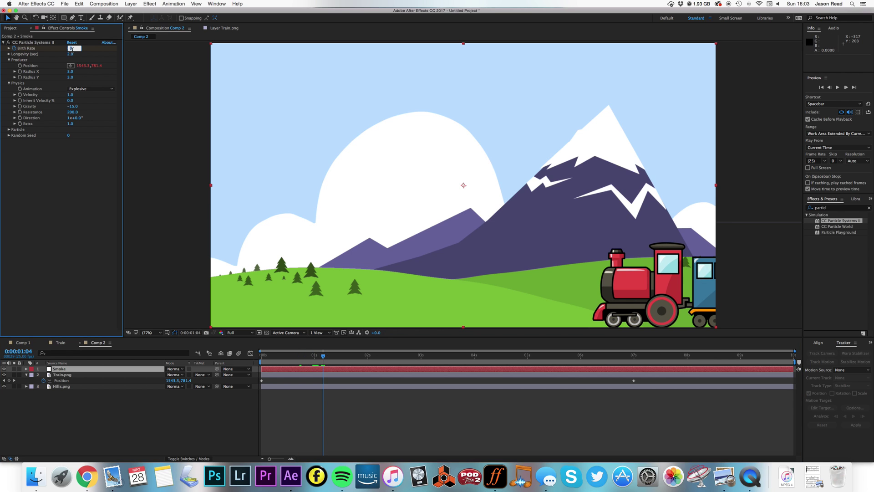
key(Return)
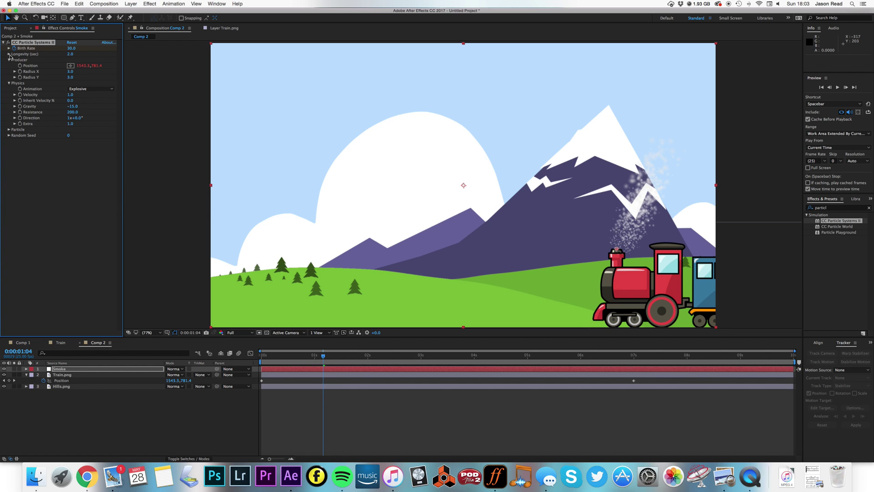
- Add a later Birth Rate keyframe of 0 and shift it slightly later
key(u)
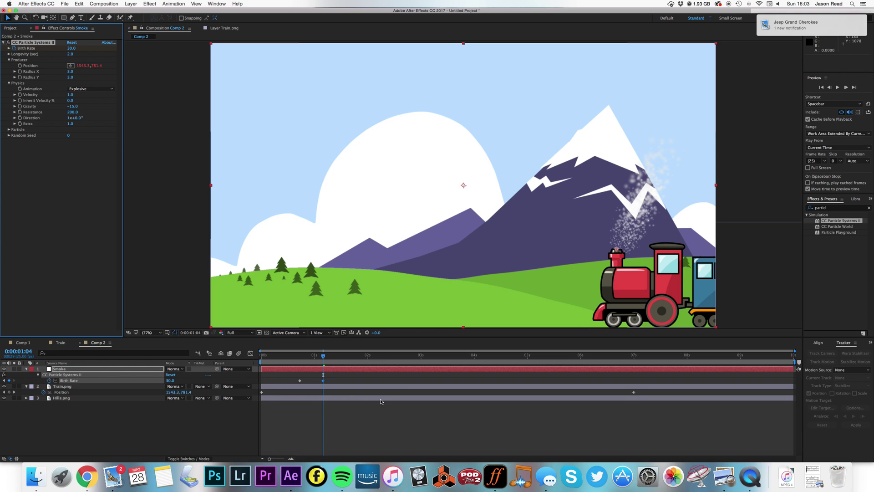
drag(326, 358, 364, 359)
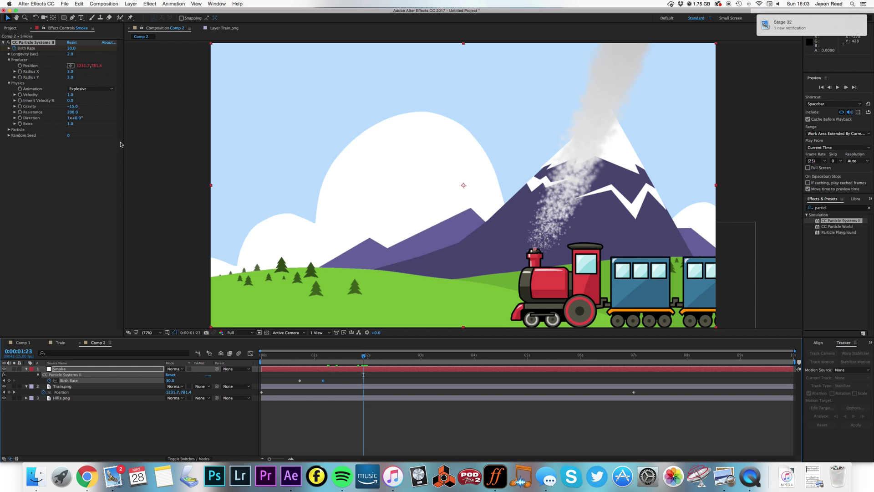
click(71, 48)
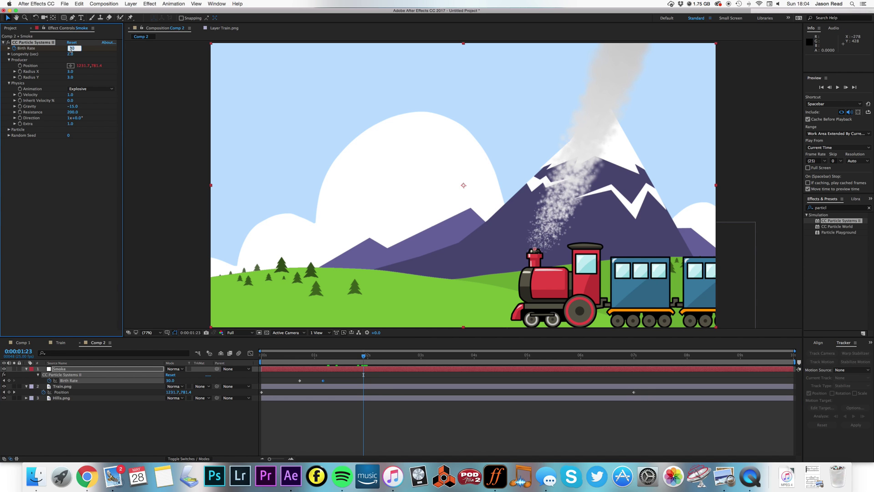
text(0)
key(Return)
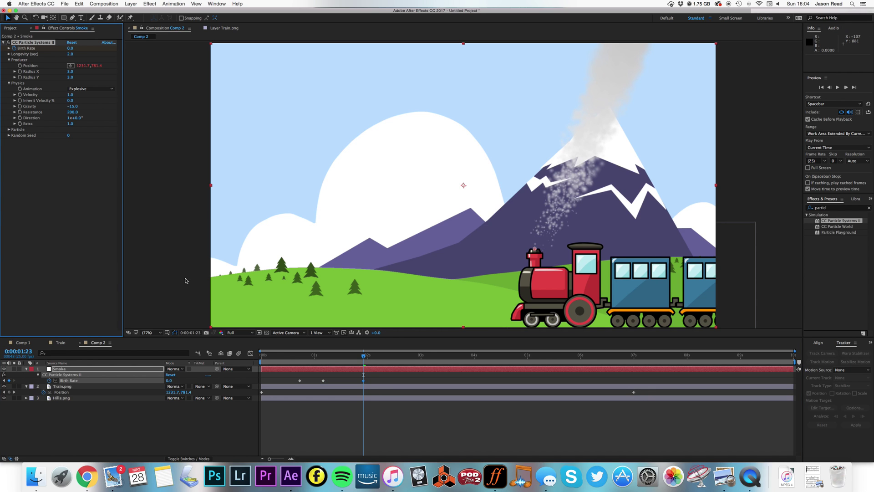
drag(324, 380, 342, 367)
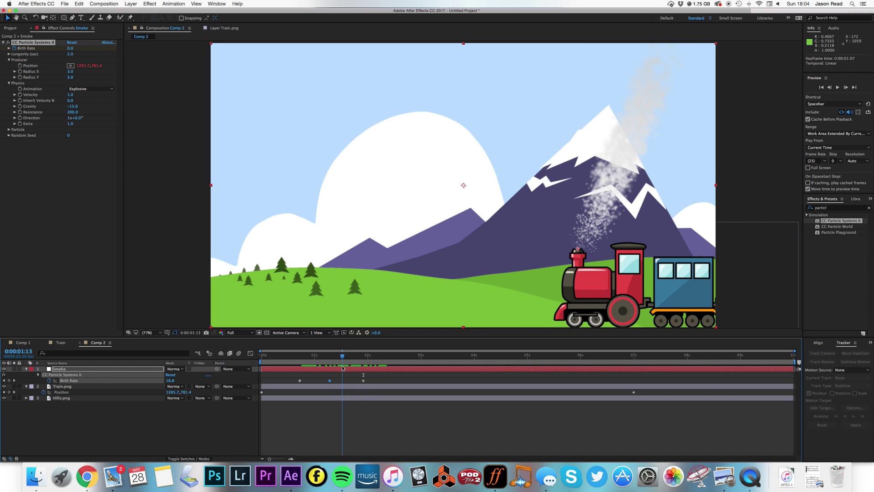
- Lower the smoke particles' Longevity to 0.8 seconds and preview from near the start
click(9, 54)
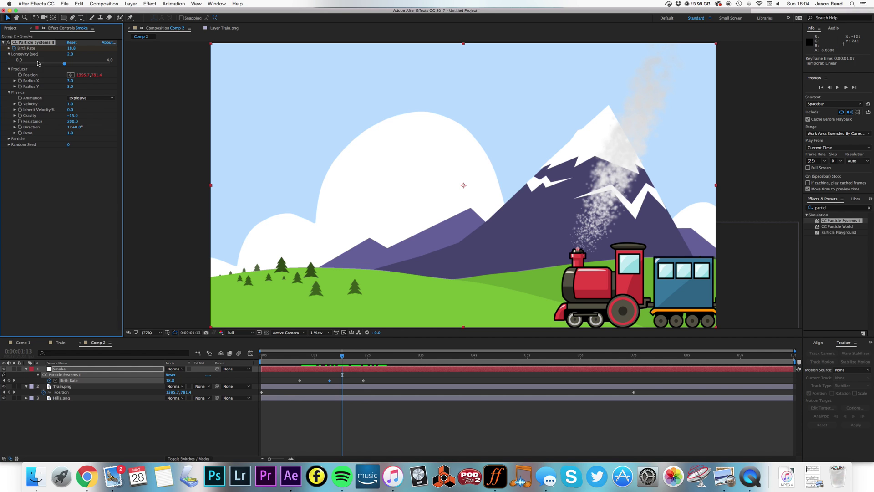
drag(63, 64, 38, 68)
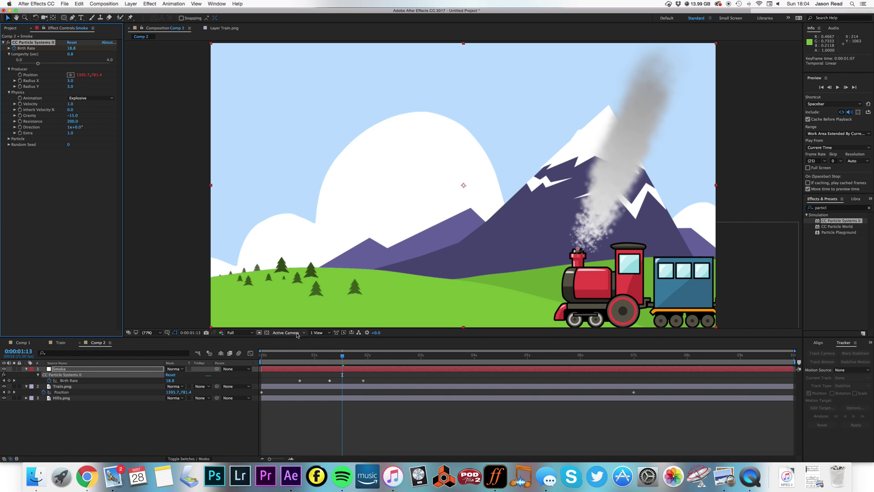
click(298, 357)
key(space)
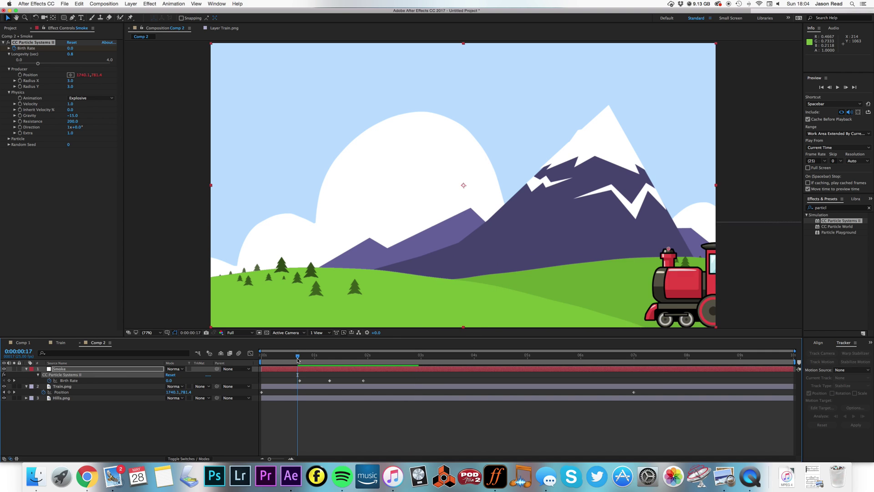
- Copy the three Birth Rate keyframes and paste them at 0:00:02:21 for a second puff
drag(381, 379, 283, 381)
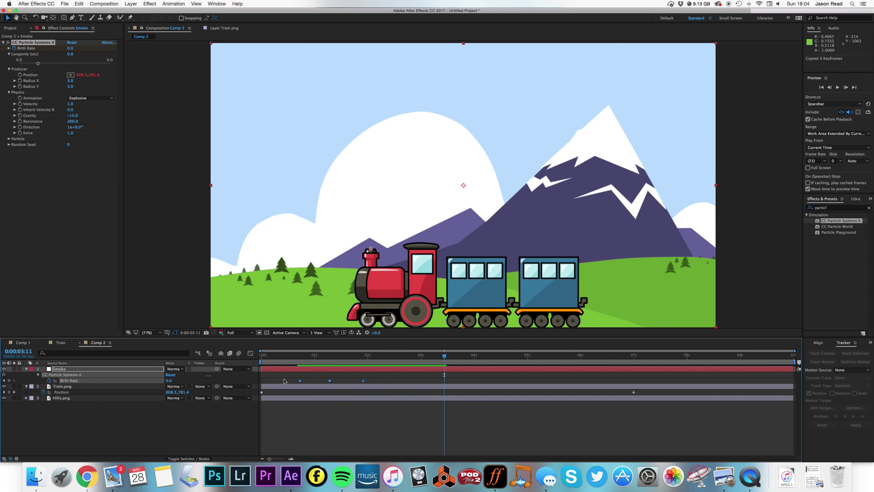
drag(410, 361, 299, 363)
key(super+v)
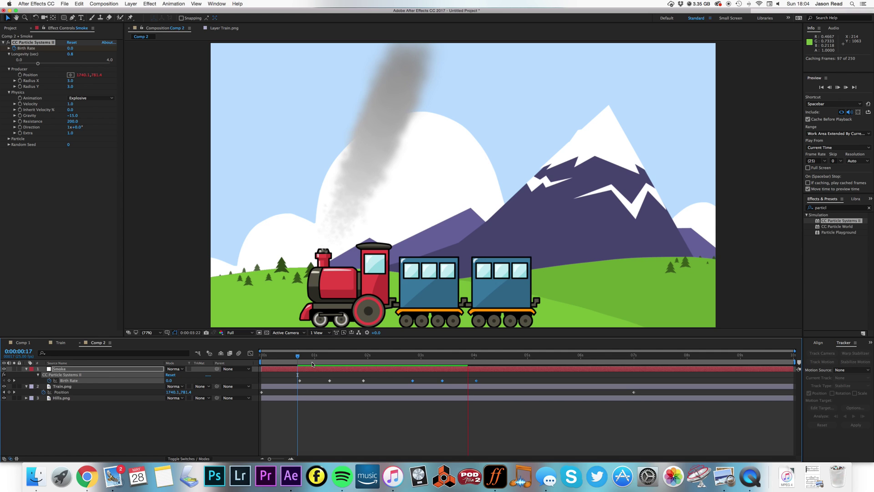
- Preview the repeated smoke puffs, then return the playhead to 0:00:00:18
key(space)
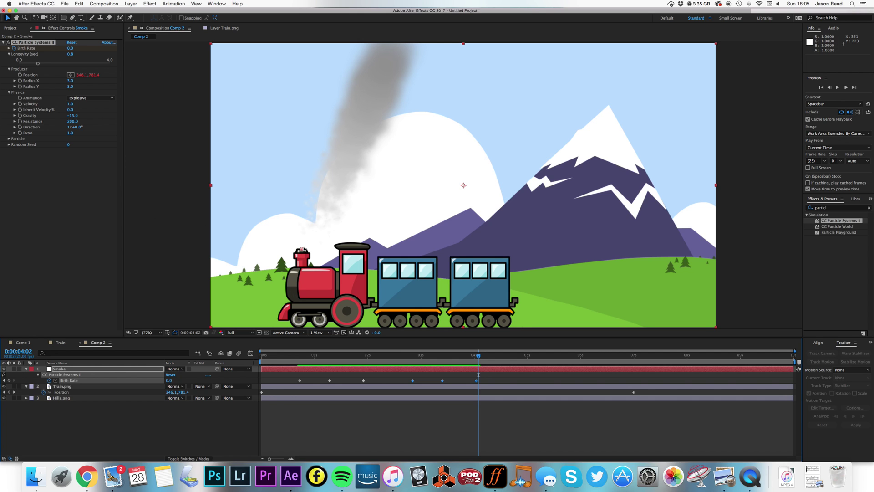
key(space)
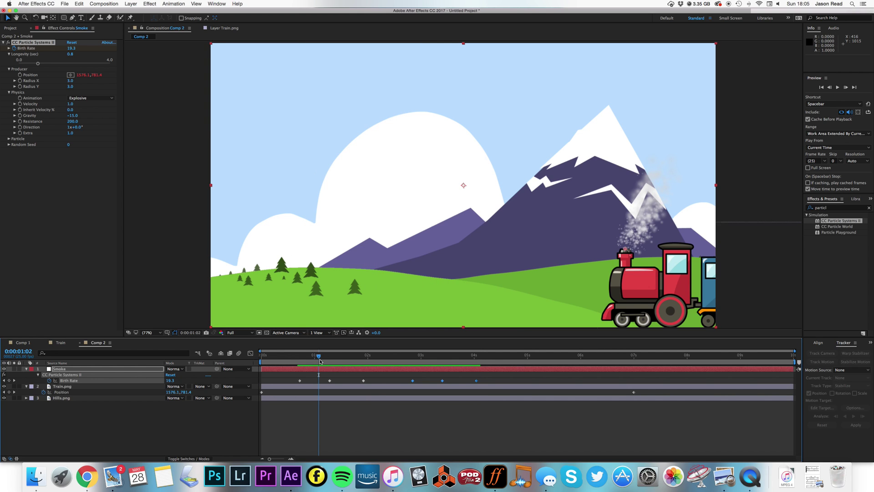
drag(315, 358, 299, 359)
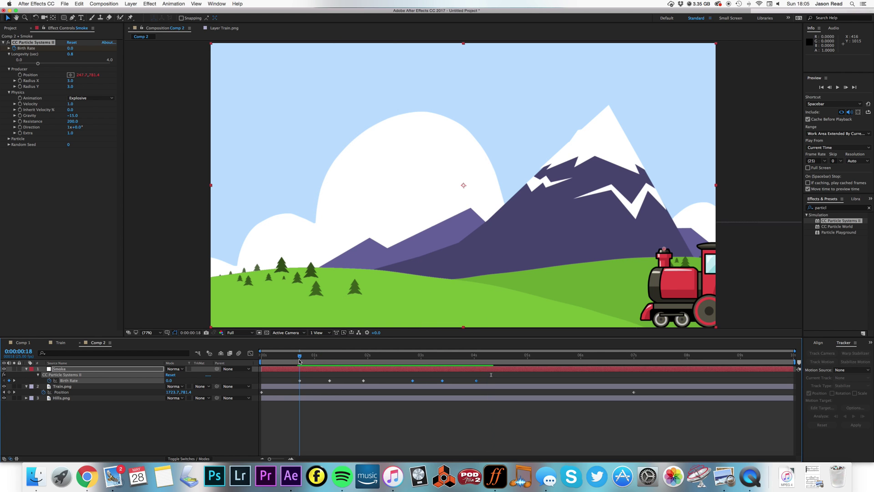